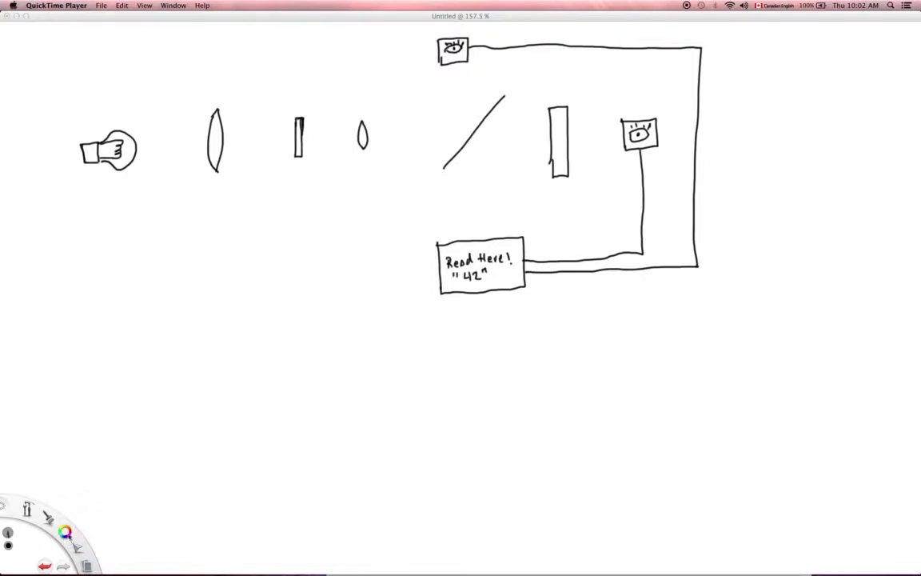
Step: Pick grey and write 'Lamp' above the bulb, then draw upper and lower rays to the lens
left_click(65, 531)
left_click(65, 531)
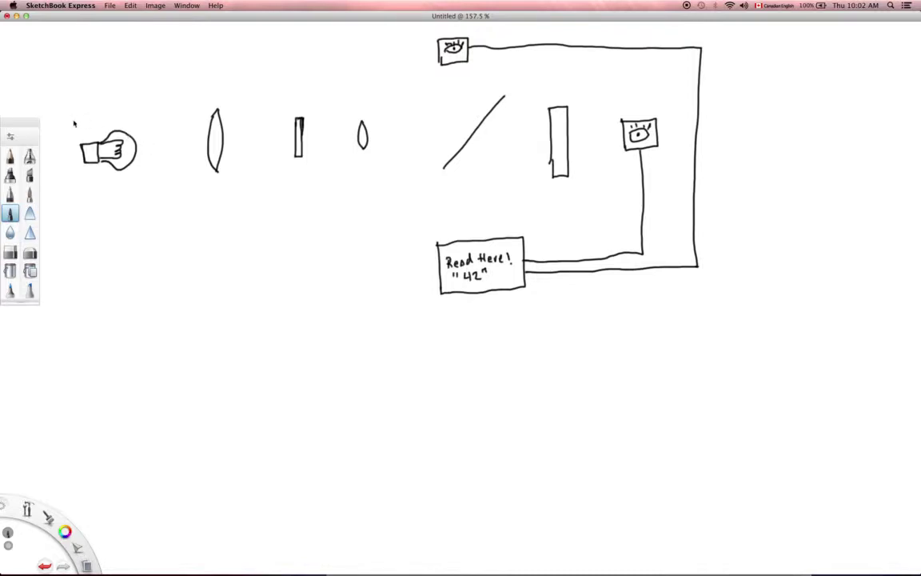
left_click_drag(79, 108, 114, 112)
left_click_drag(133, 129, 208, 114)
left_click_drag(140, 159, 210, 168)
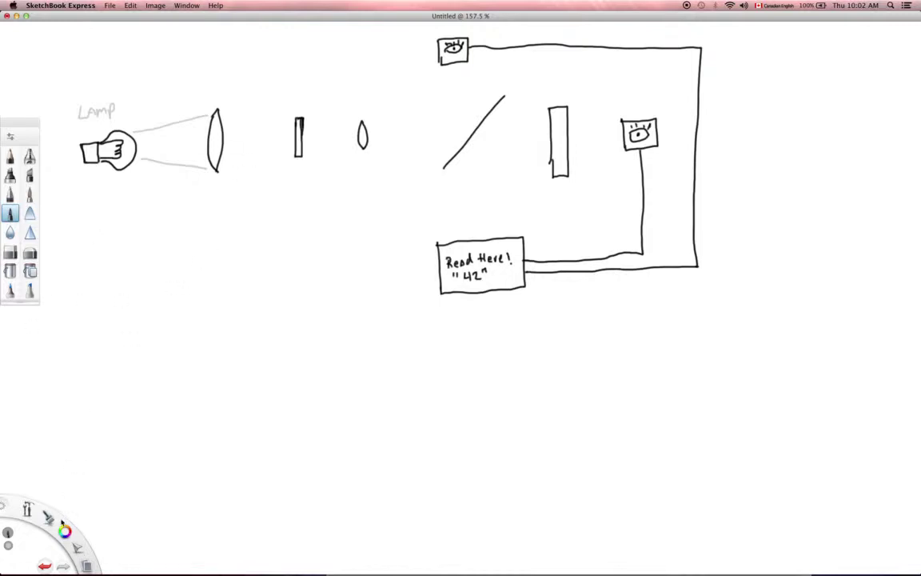
Step: Label the first lens 'Lens' and draw two rays converging from it onto the filter
mouse_move(66, 529)
mouse_move(194, 181)
left_mouse_down()
mouse_move(202, 201)
mouse_move(228, 201)
left_mouse_up()
left_click_drag(224, 116, 289, 136)
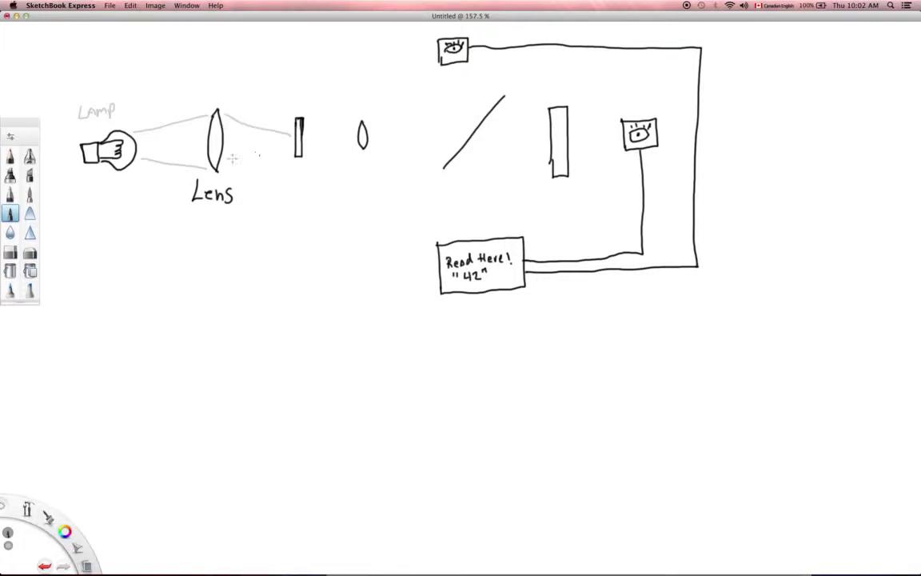
left_click_drag(225, 160, 286, 137)
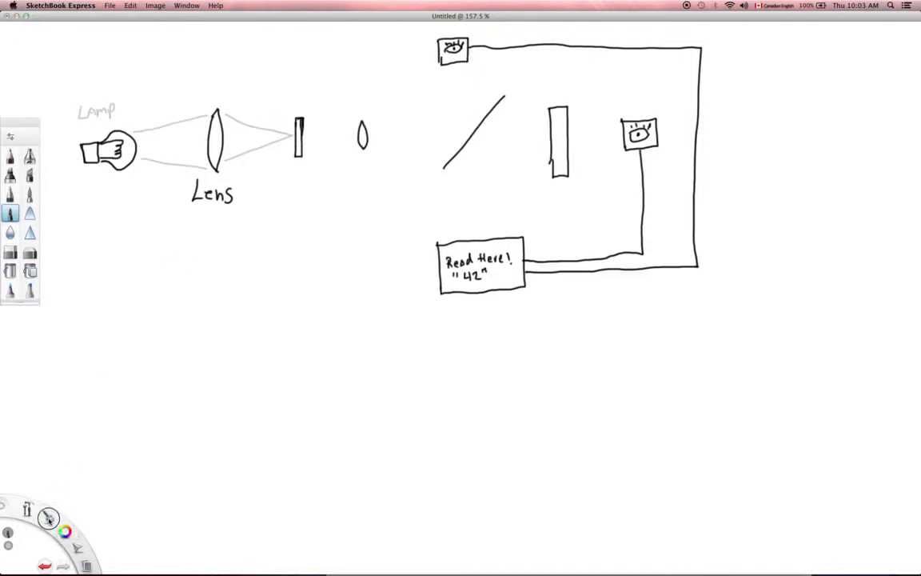
Step: Write the label 'Filter' under the filter
left_click(48, 518)
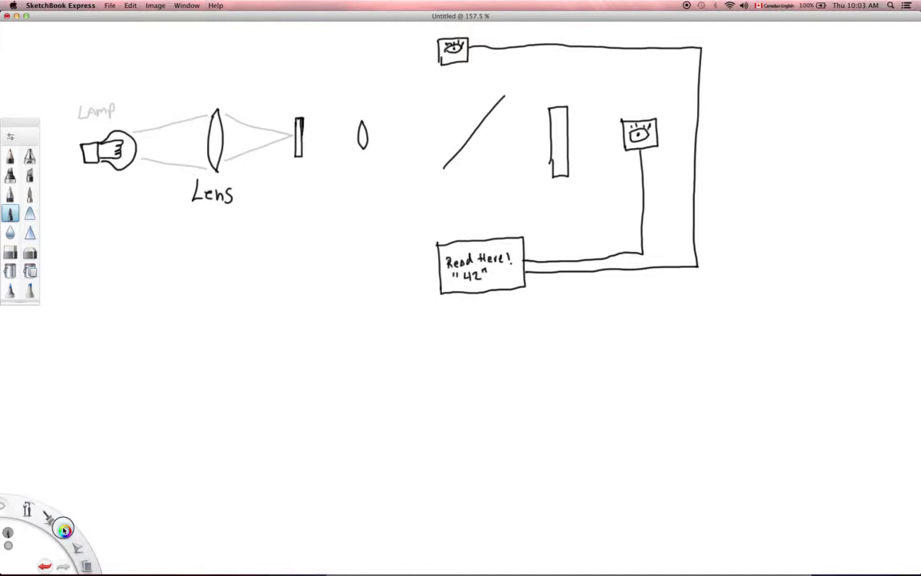
left_click(64, 530)
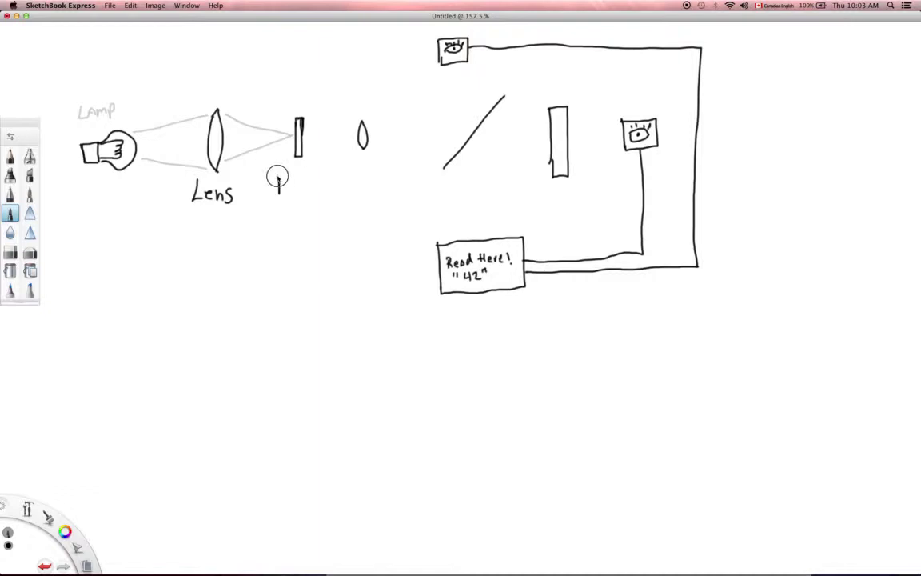
mouse_move(278, 176)
left_mouse_down()
mouse_move(290, 192)
mouse_move(312, 181)
left_mouse_up()
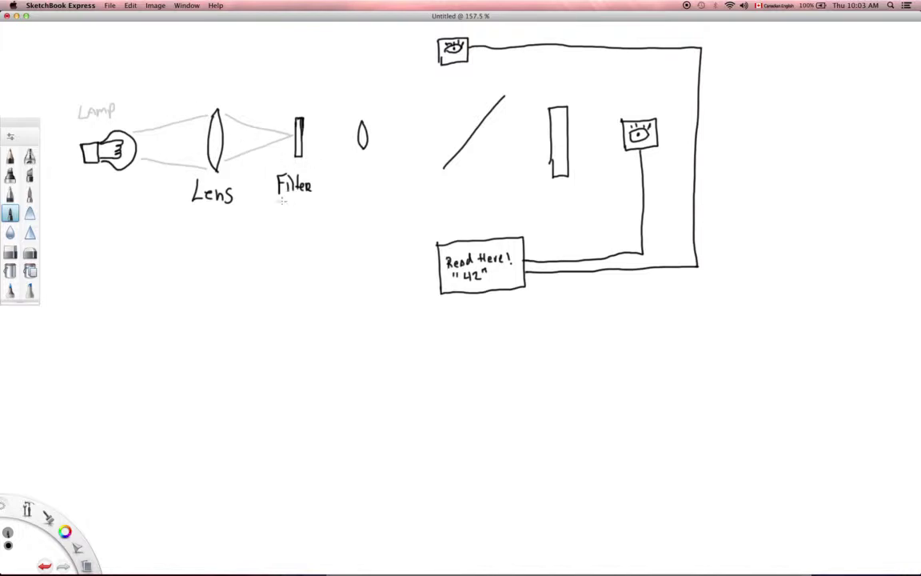
Step: In red, draw rays from the filter through the small lens to the diagonal mirror
left_click(65, 531)
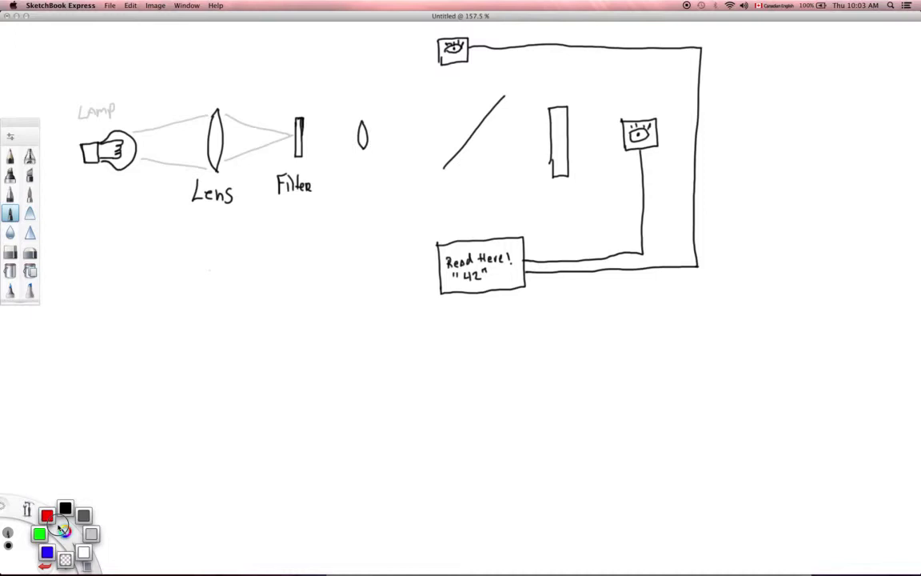
left_click(48, 462)
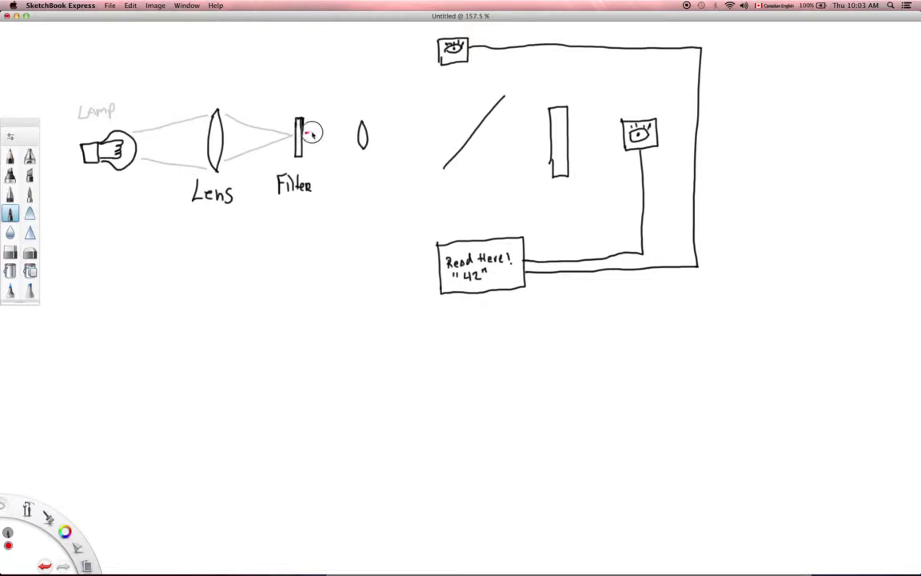
mouse_move(304, 133)
left_mouse_down()
mouse_move(349, 124)
mouse_move(362, 146)
left_mouse_up()
left_click_drag(369, 121, 456, 133)
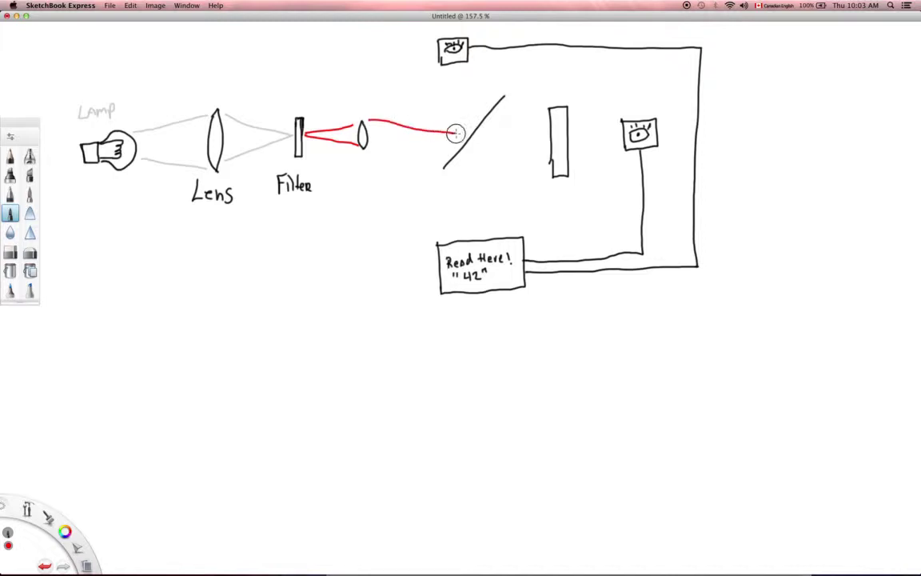
left_click_drag(374, 150, 472, 133)
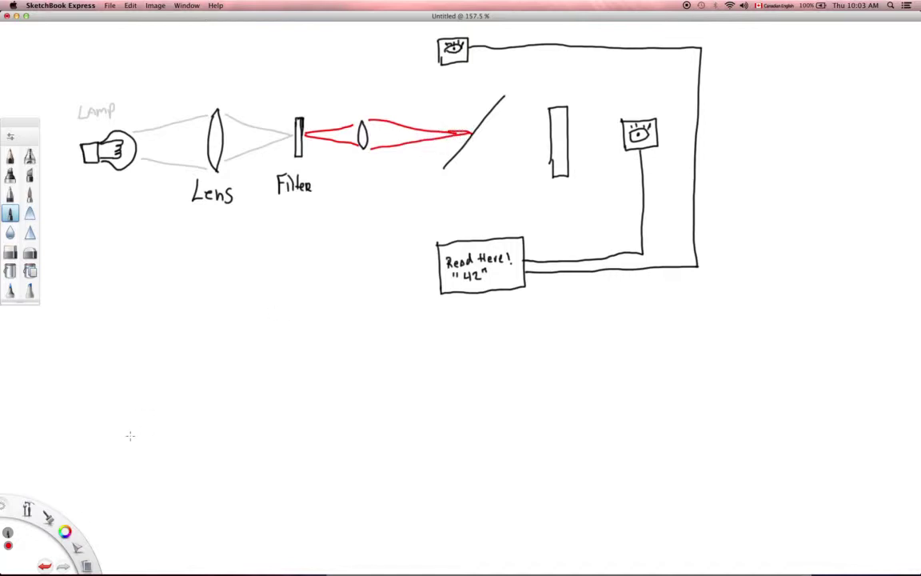
Step: Switch to black and write 'Lens' under the second lens
left_click(48, 517)
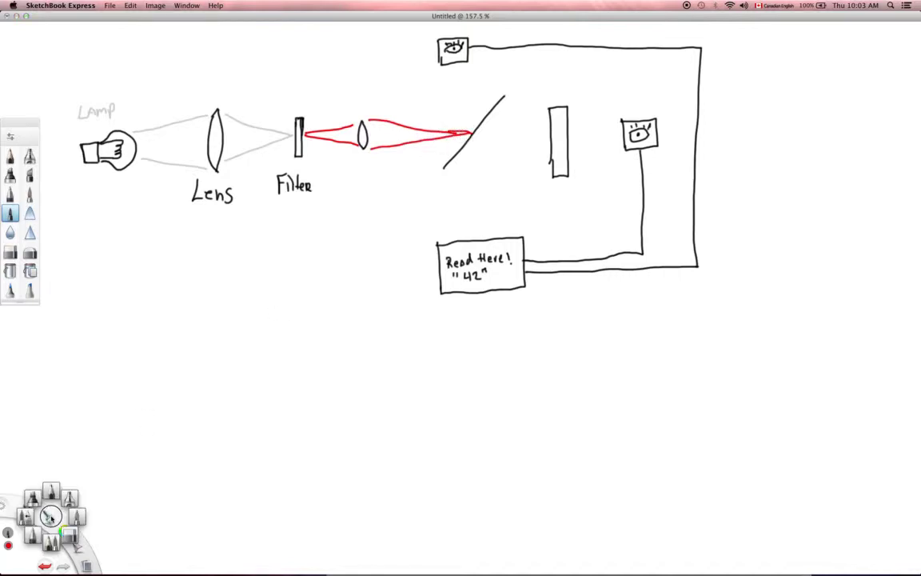
left_click(50, 517)
left_click(65, 531)
left_click(71, 499)
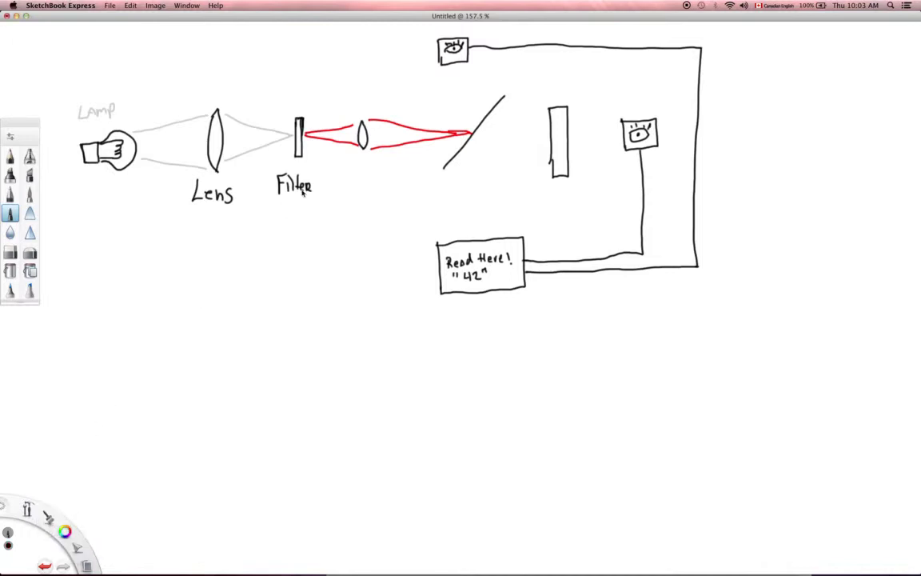
mouse_move(352, 164)
left_mouse_down()
mouse_move(357, 180)
mouse_move(377, 175)
mouse_move(382, 183)
left_mouse_up()
Step: Write 'Beam Splitter' under the mirror and draw a red arrow up to the top sensor
mouse_move(443, 180)
left_mouse_down()
mouse_move(459, 192)
mouse_move(470, 177)
mouse_move(503, 172)
mouse_move(478, 194)
left_mouse_up()
left_click_drag(483, 189, 498, 196)
mouse_move(502, 180)
left_mouse_down()
mouse_move(504, 196)
mouse_move(520, 189)
left_mouse_up()
left_click_drag(499, 183, 514, 183)
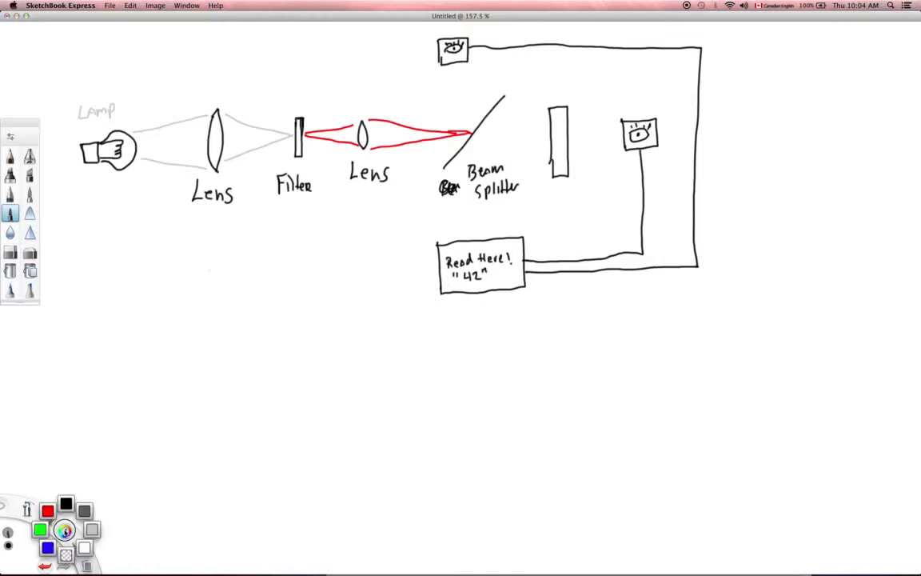
left_click(48, 510)
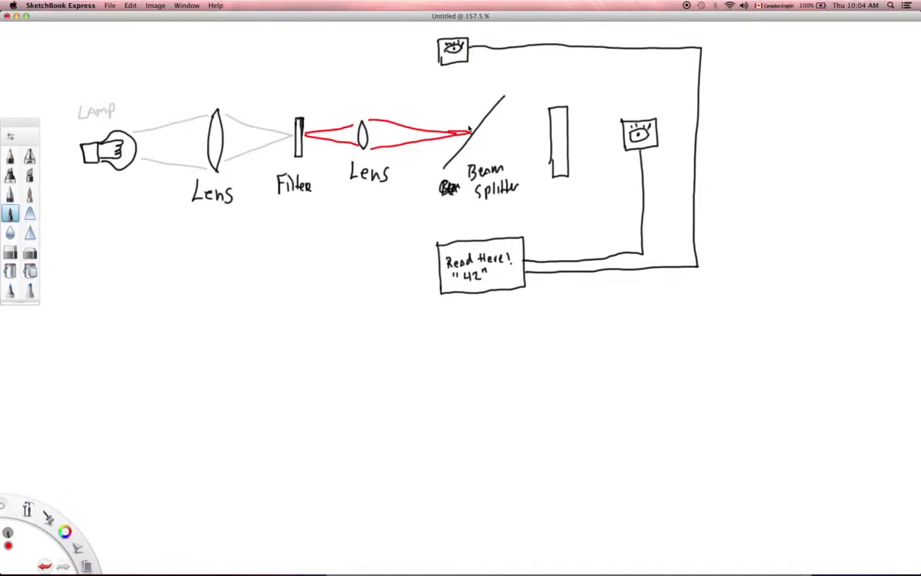
mouse_move(469, 131)
left_mouse_down()
mouse_move(464, 68)
mouse_move(468, 76)
left_mouse_up()
Step: In black, draw an arrow to the top box and write 'Ref. sensor' beside it
left_click(63, 532)
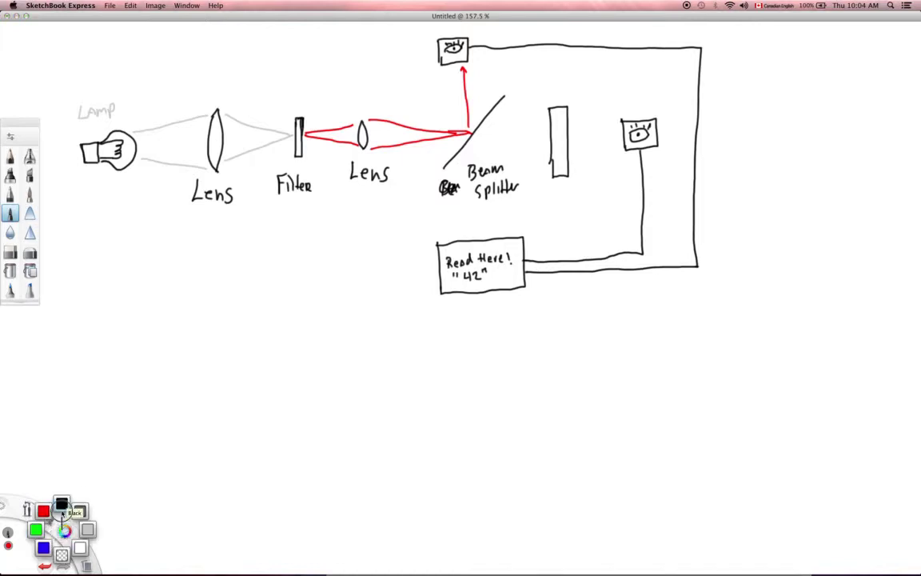
left_click(61, 503)
left_click_drag(371, 64, 410, 47)
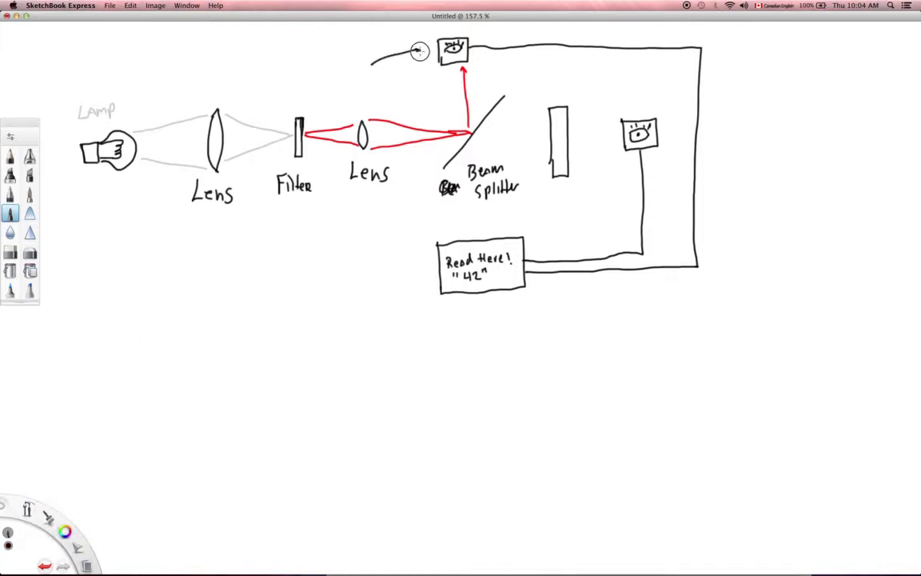
left_click_drag(305, 71, 310, 65)
left_click_drag(313, 68, 323, 73)
left_click_drag(320, 66, 328, 65)
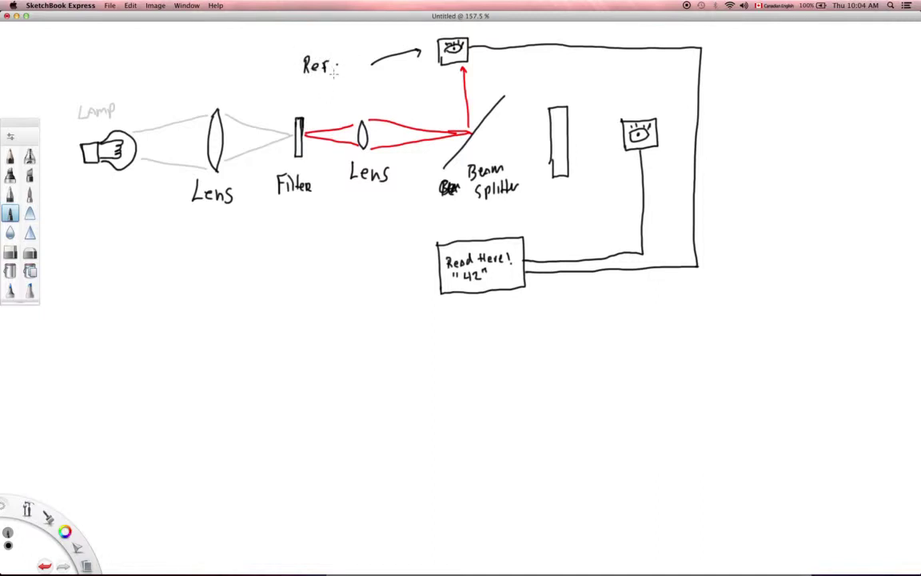
mouse_move(329, 79)
left_mouse_down()
mouse_move(326, 89)
mouse_move(357, 81)
left_mouse_up()
left_click_drag(359, 86, 364, 80)
Step: Draw a black line from the splitter to the Ref. sensor and trace it in red
left_click_drag(466, 125, 452, 72)
left_click(64, 531)
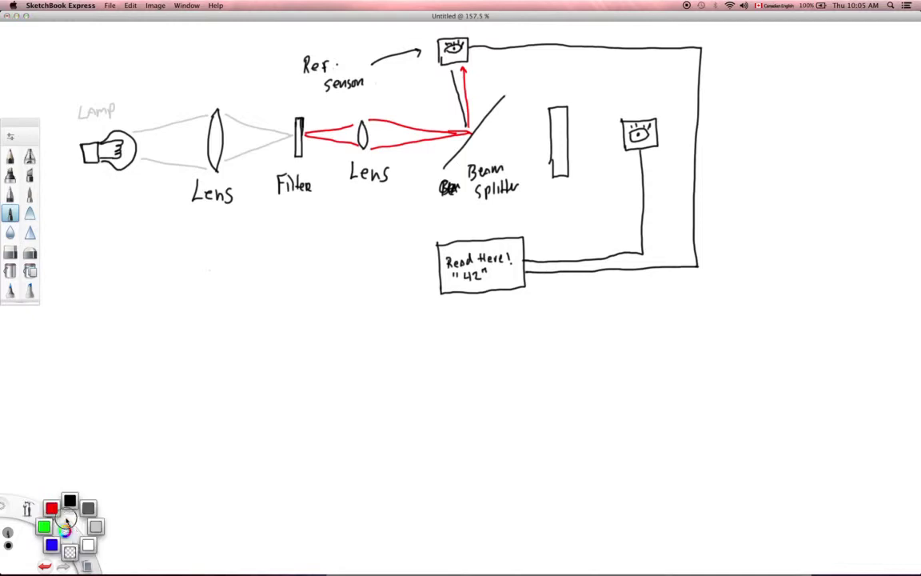
left_click(50, 464)
mouse_move(471, 128)
left_mouse_down()
mouse_move(455, 65)
mouse_move(457, 78)
left_mouse_up()
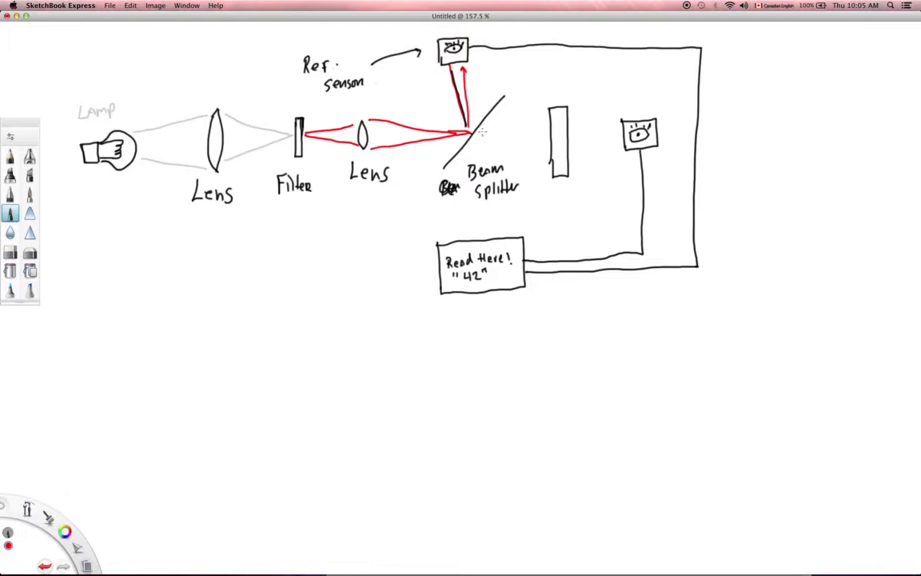
Step: Extend two red beams from the splitter through the cuvette to the sample sensor
left_click_drag(473, 132, 597, 113)
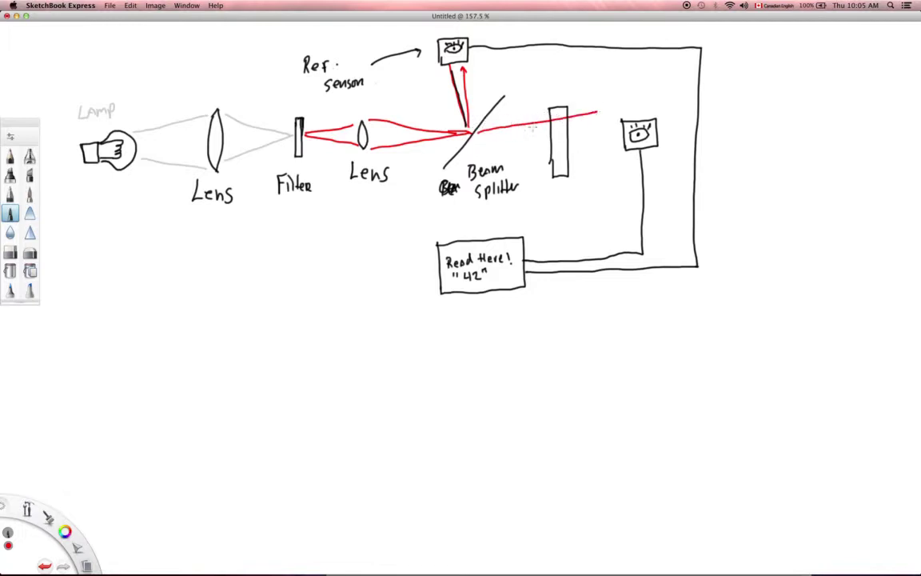
left_click_drag(478, 135, 622, 145)
left_click_drag(596, 112, 604, 109)
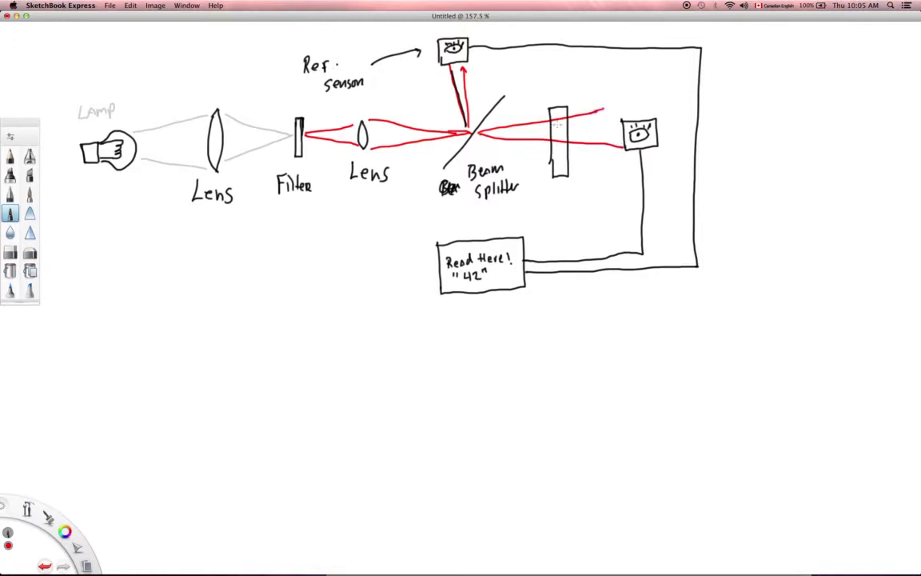
Step: In black, draw the cuvette's inner line and an arrow labelled 'Cuvette' beneath it
left_click(64, 530)
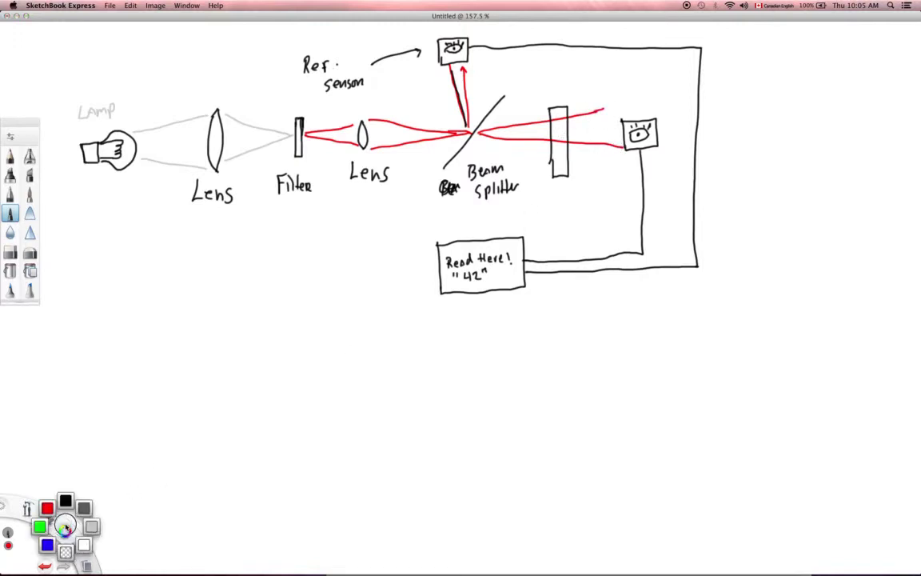
left_click(67, 501)
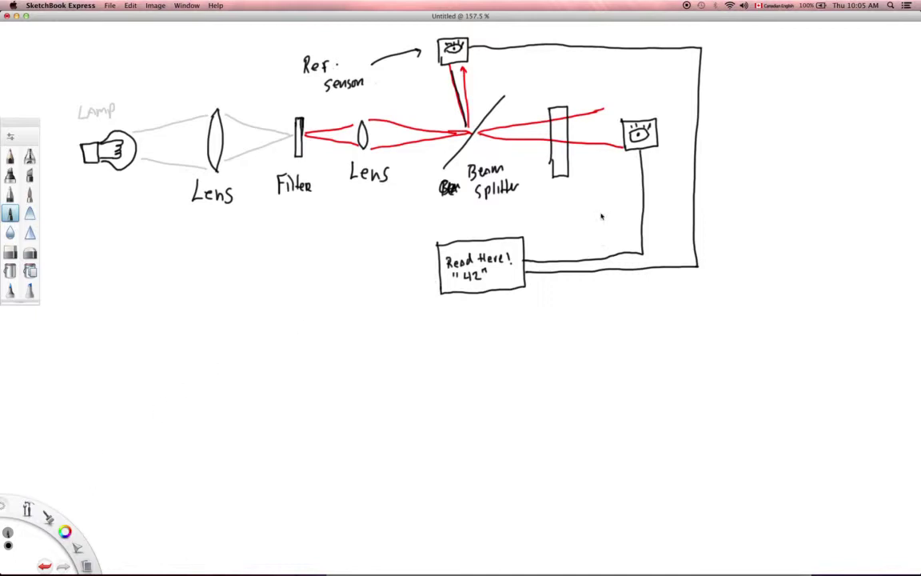
left_click_drag(557, 112, 560, 156)
mouse_move(561, 193)
left_mouse_down()
mouse_move(560, 166)
mouse_move(566, 174)
left_mouse_up()
left_click_drag(547, 207, 604, 209)
Step: Write 'Sample Sensor' above the right sensor and 'Ii' near the reference sensor
left_click(640, 104)
mouse_move(614, 65)
left_mouse_down()
mouse_move(605, 79)
mouse_move(659, 77)
mouse_move(626, 94)
mouse_move(652, 94)
left_mouse_up()
mouse_move(656, 98)
left_mouse_down()
mouse_move(663, 94)
mouse_move(640, 110)
left_mouse_up()
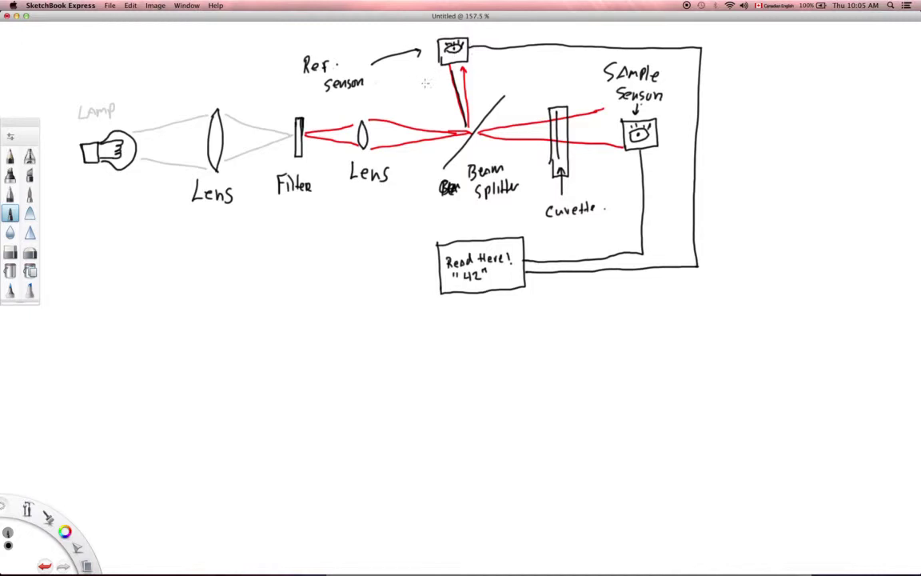
left_click_drag(403, 78, 411, 78)
left_click_drag(407, 78, 407, 93)
left_click_drag(403, 94, 426, 85)
Step: Draw an arrow to the readout box, label the beam before the sample sensor 'It', and underline 42
mouse_move(470, 307)
left_mouse_down()
mouse_move(453, 361)
mouse_move(483, 344)
mouse_move(494, 360)
mouse_move(549, 355)
mouse_move(555, 346)
mouse_move(561, 353)
mouse_move(528, 328)
left_mouse_up()
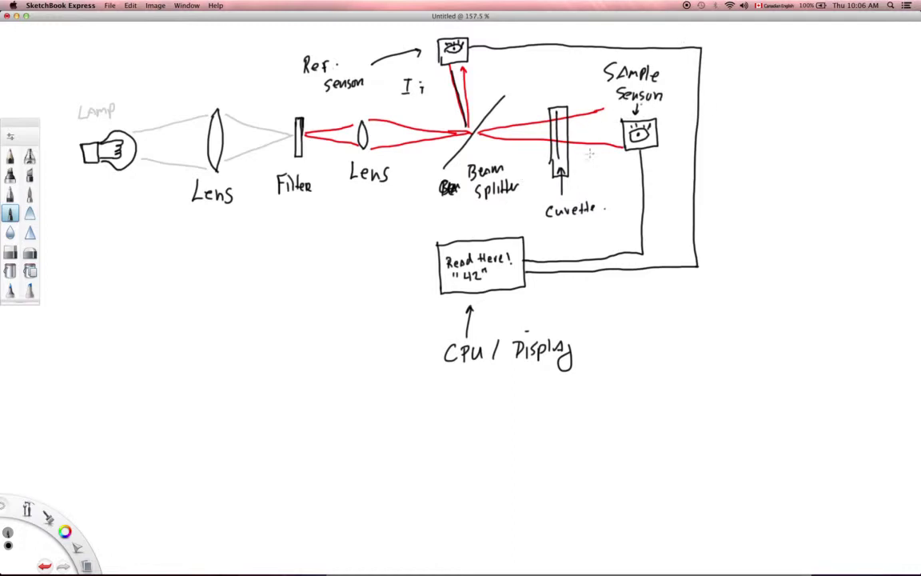
left_click_drag(589, 122, 597, 122)
left_click_drag(593, 122, 593, 136)
mouse_move(588, 136)
left_mouse_down()
mouse_move(608, 125)
mouse_move(605, 134)
left_mouse_up()
left_click_drag(455, 281, 497, 279)
Step: Write 'ABG', then 'Haemoximetry' beside it with a down arrow beneath
left_click_drag(156, 280, 182, 273)
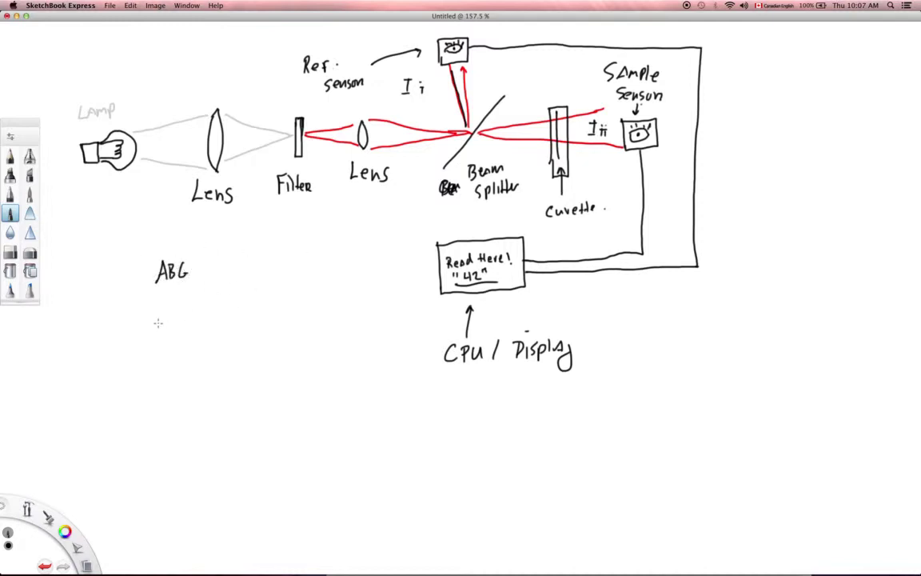
mouse_move(157, 300)
left_mouse_down()
mouse_move(157, 321)
mouse_move(169, 309)
mouse_move(170, 320)
mouse_move(211, 312)
mouse_move(176, 309)
mouse_move(210, 304)
left_mouse_up()
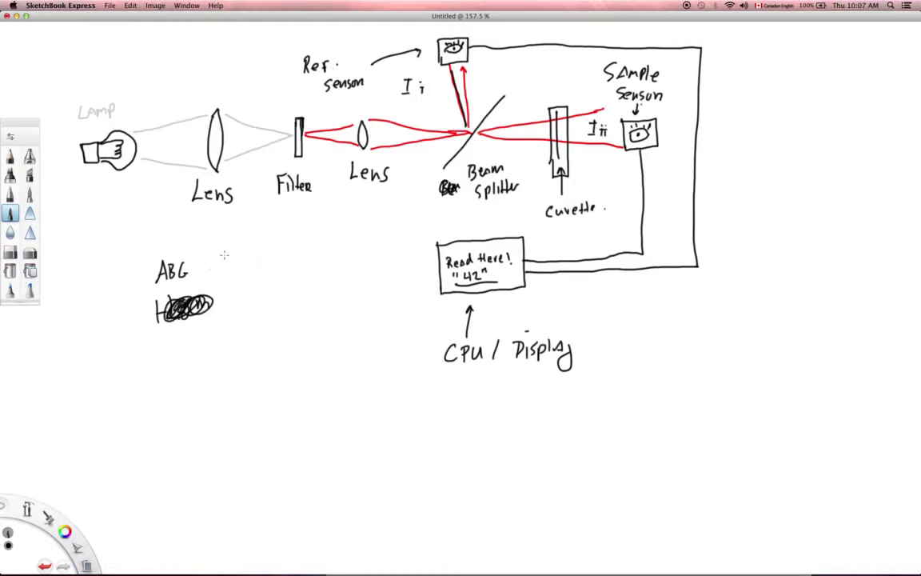
mouse_move(225, 249)
left_mouse_down()
mouse_move(225, 271)
mouse_move(237, 260)
left_mouse_up()
mouse_move(236, 248)
left_mouse_down()
mouse_move(237, 268)
mouse_move(277, 255)
mouse_move(245, 265)
mouse_move(301, 263)
left_mouse_up()
mouse_move(301, 254)
left_mouse_down()
mouse_move(292, 264)
mouse_move(308, 264)
left_mouse_up()
left_click_drag(311, 255, 343, 254)
left_click_drag(335, 246, 354, 246)
left_click_drag(356, 244, 365, 260)
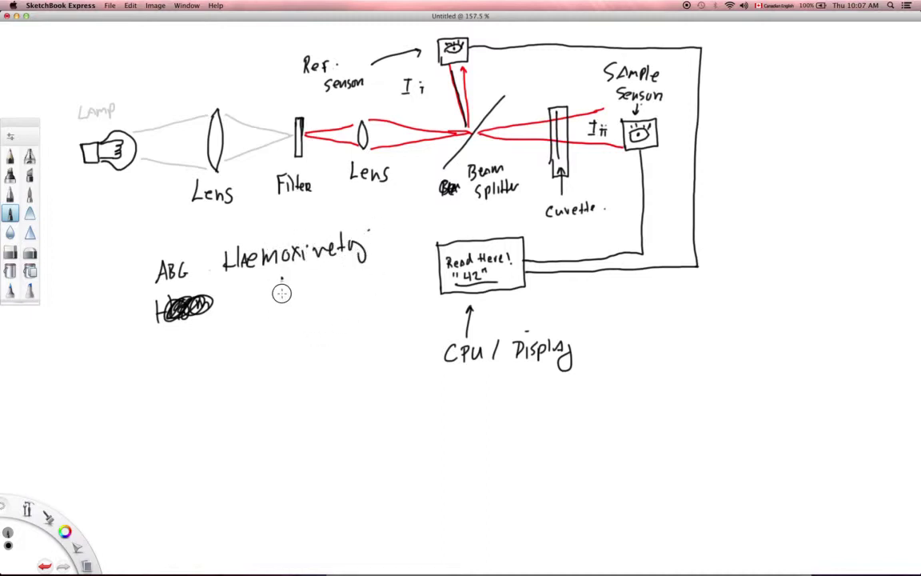
left_click_drag(284, 278, 284, 302)
left_click_drag(279, 293, 289, 294)
Step: Write 'Spectrophotometry', another down arrow, and 'Beer-Lambert Law' below it
mouse_move(261, 318)
left_mouse_down()
mouse_move(248, 339)
mouse_move(342, 317)
mouse_move(387, 323)
left_mouse_up()
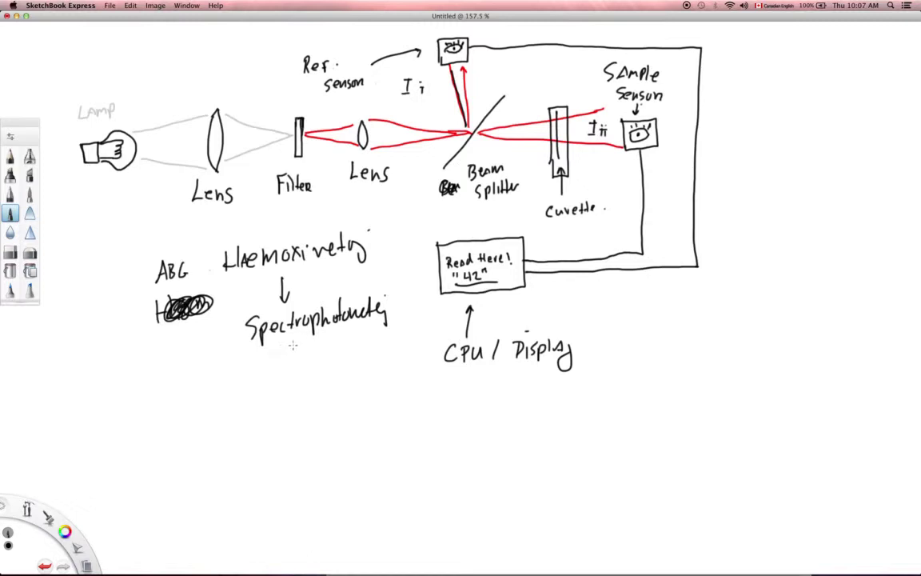
mouse_move(291, 349)
left_mouse_down()
mouse_move(291, 366)
mouse_move(297, 358)
left_mouse_up()
mouse_move(259, 393)
left_mouse_down()
mouse_move(356, 382)
mouse_move(376, 370)
left_mouse_up()
mouse_move(306, 391)
left_mouse_down()
mouse_move(317, 390)
mouse_move(313, 429)
mouse_move(328, 422)
left_mouse_up()
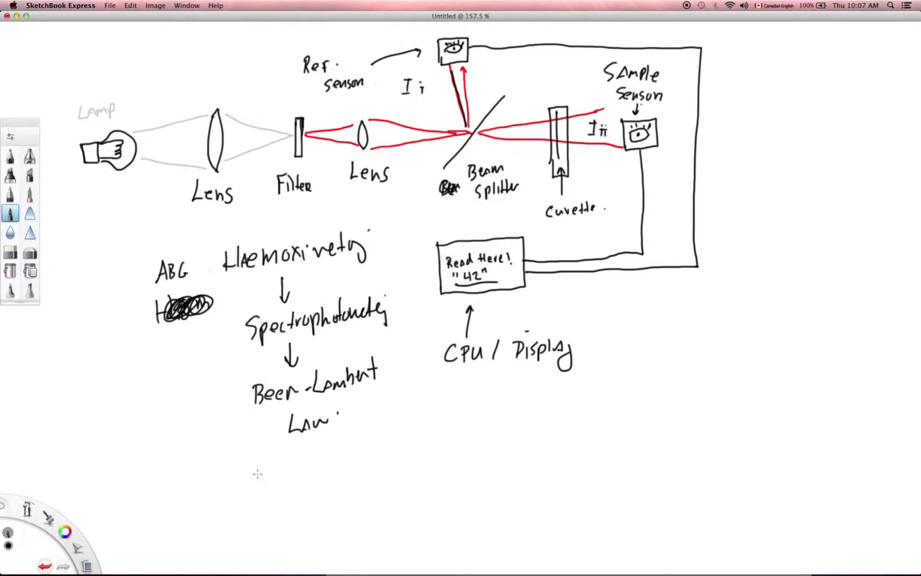
Step: Draw an asterisk and write "Control" in quotes below the notes
left_click_drag(261, 458, 255, 475)
left_click_drag(248, 466, 264, 466)
left_click_drag(281, 452, 283, 460)
mouse_move(287, 452)
left_mouse_down()
mouse_move(310, 470)
mouse_move(320, 462)
mouse_move(337, 470)
mouse_move(342, 457)
left_mouse_up()
left_click_drag(343, 468, 350, 458)
mouse_move(357, 459)
left_mouse_down()
mouse_move(365, 467)
mouse_move(371, 451)
left_mouse_up()
left_click_drag(377, 432, 377, 447)
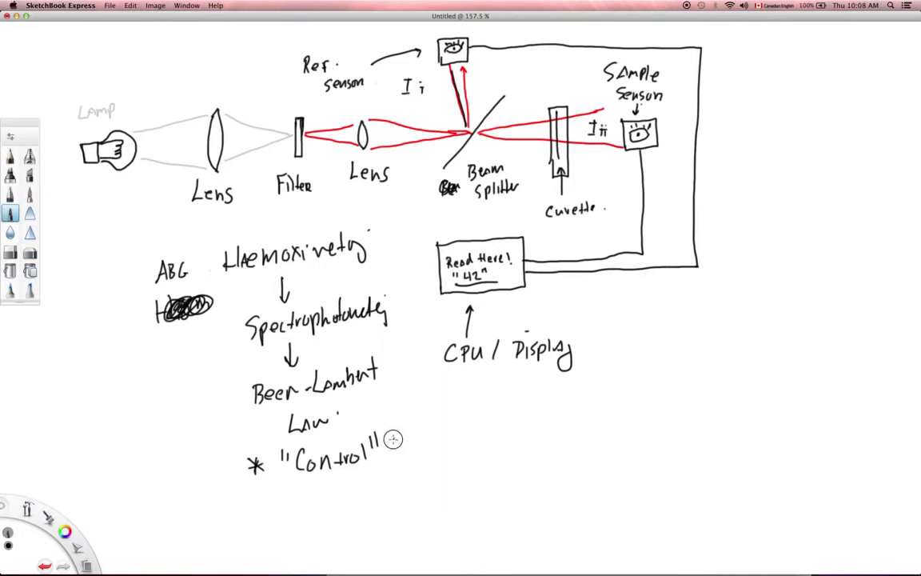
Step: Draw an arrow from Control to the right and write 'l, Container,' after it
mouse_move(392, 439)
left_mouse_down()
mouse_move(422, 421)
mouse_move(420, 437)
left_mouse_up()
left_click_drag(447, 425, 453, 437)
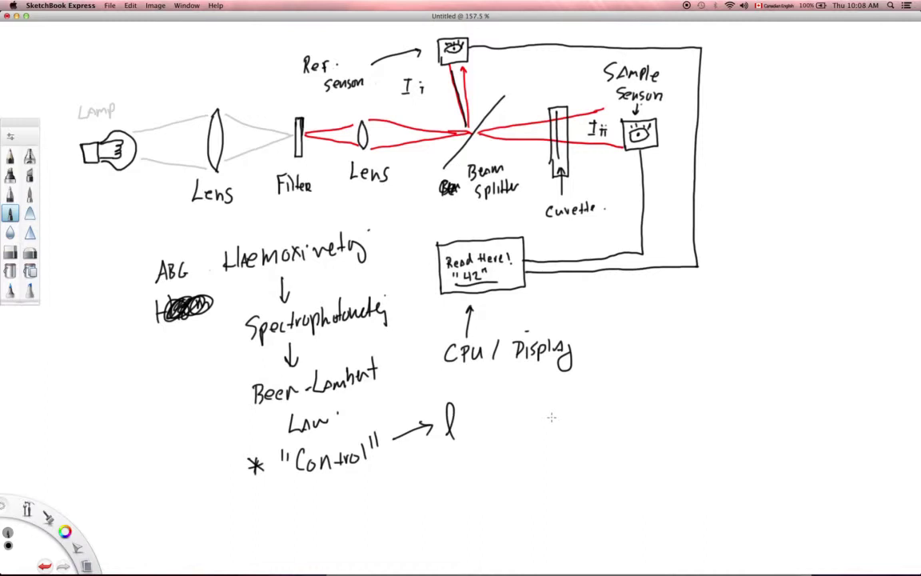
mouse_move(475, 426)
left_mouse_down()
mouse_move(472, 436)
mouse_move(537, 415)
mouse_move(583, 417)
mouse_move(583, 429)
mouse_move(617, 414)
mouse_move(689, 407)
left_mouse_up()
left_click(530, 393)
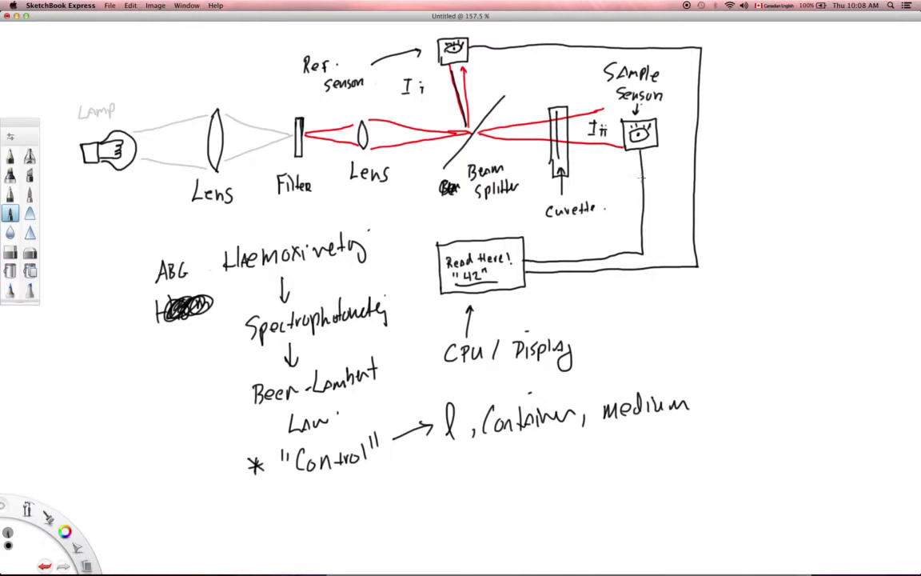
Step: Finish 'medium' and branch arrows from Control to 'Hb', 'temp.' and a fourth factor below
left_click(650, 376)
left_click_drag(398, 444, 435, 474)
left_click_drag(452, 460, 452, 477)
left_click_drag(449, 469, 472, 477)
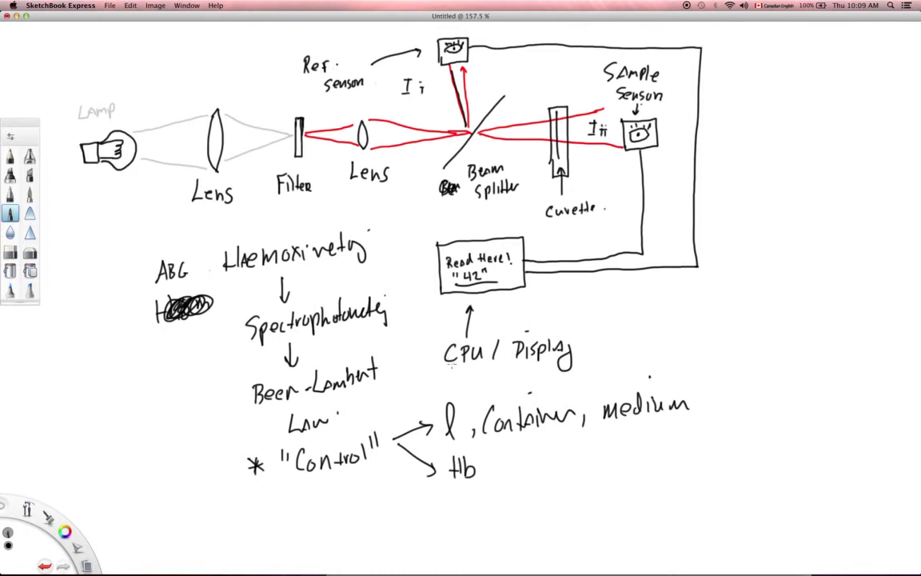
mouse_move(395, 442)
left_mouse_down()
mouse_move(420, 504)
mouse_move(441, 519)
left_mouse_up()
left_click_drag(449, 510, 475, 520)
left_click_drag(477, 508, 483, 515)
left_click(488, 517)
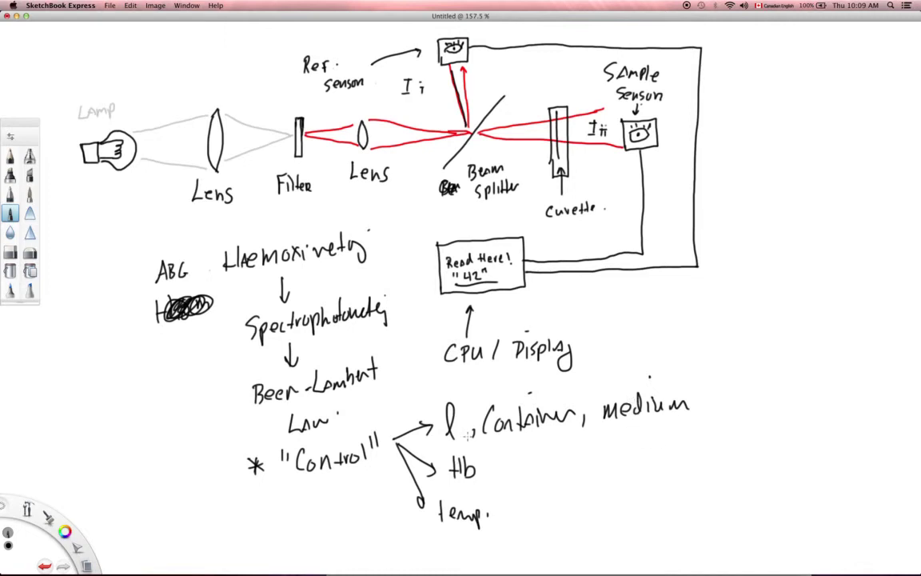
mouse_move(390, 444)
left_mouse_down()
mouse_move(363, 525)
mouse_move(334, 557)
mouse_move(411, 547)
left_mouse_up()
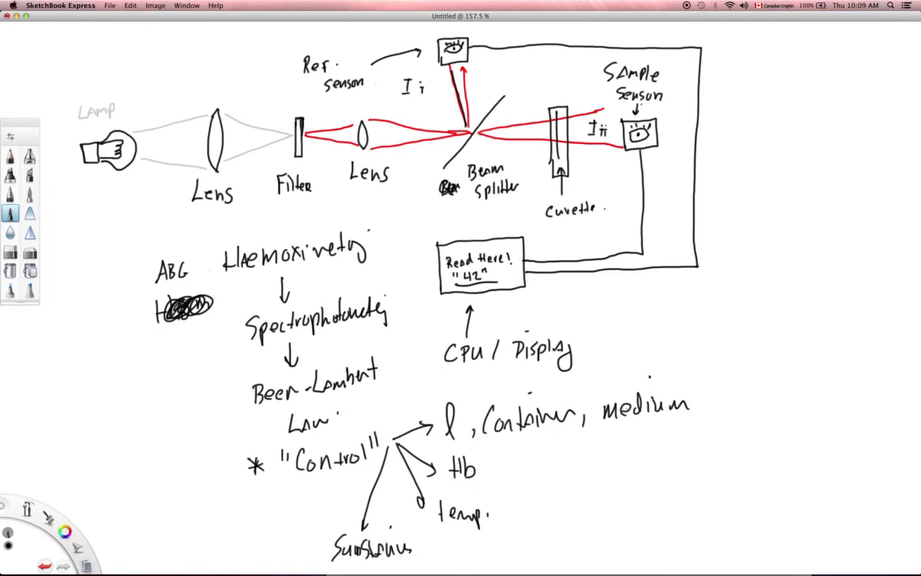
Step: Draw a tall bracket on the right, from 'medium' down past the factor list
mouse_move(704, 387)
left_mouse_down()
mouse_move(713, 526)
mouse_move(692, 542)
left_mouse_up()
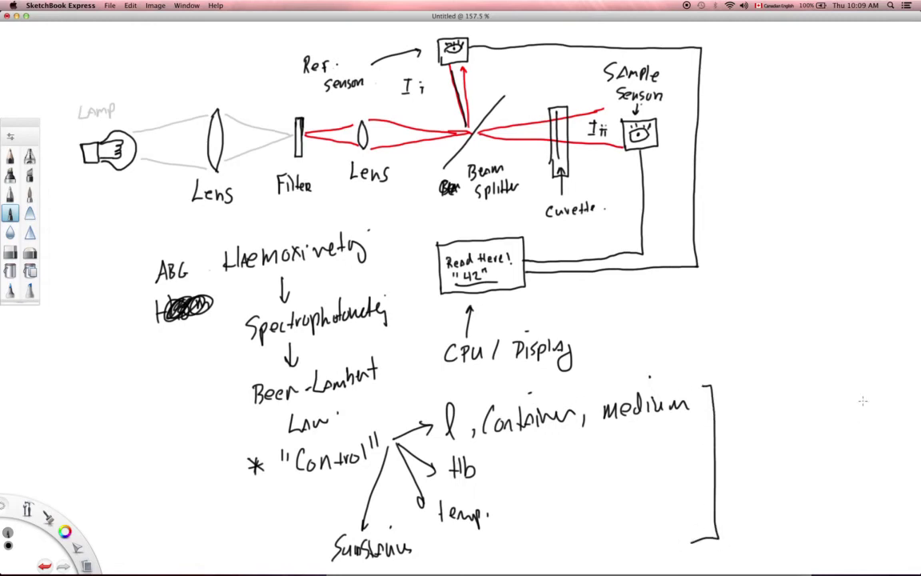